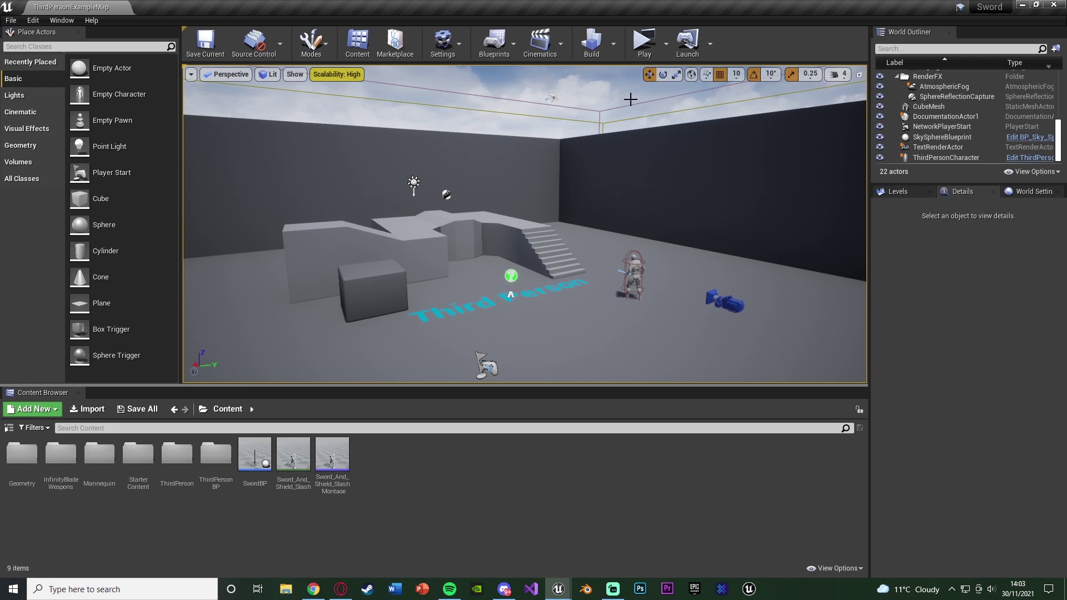
Step: Play the level, run the character around and swing the sword to test its slash attack, and end the preview
{"action": "left_click", "coordinate": [645, 45]}
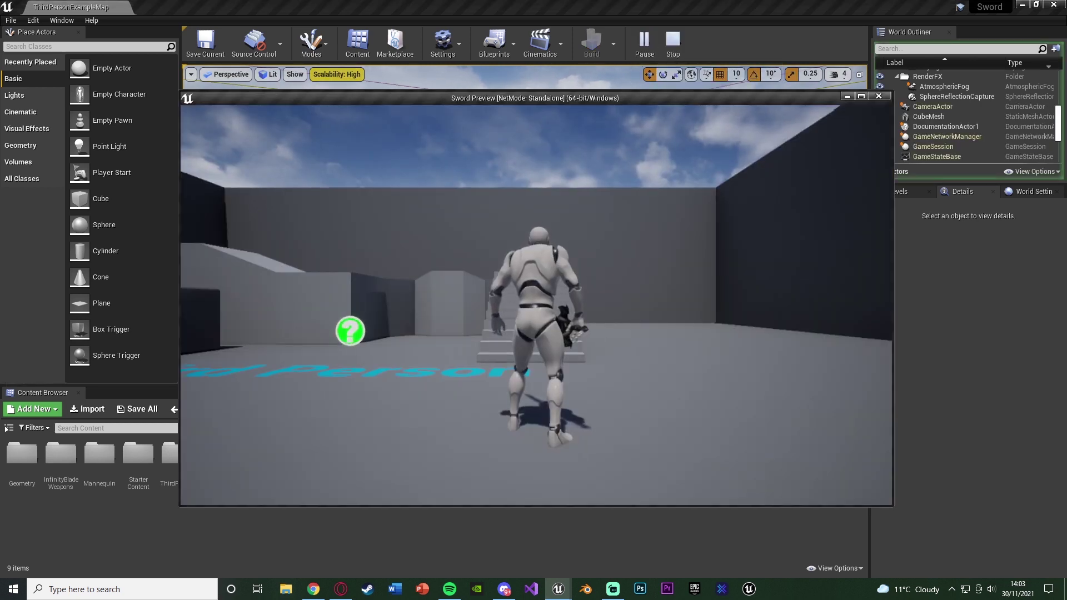
{"action": "key", "text": "w"}
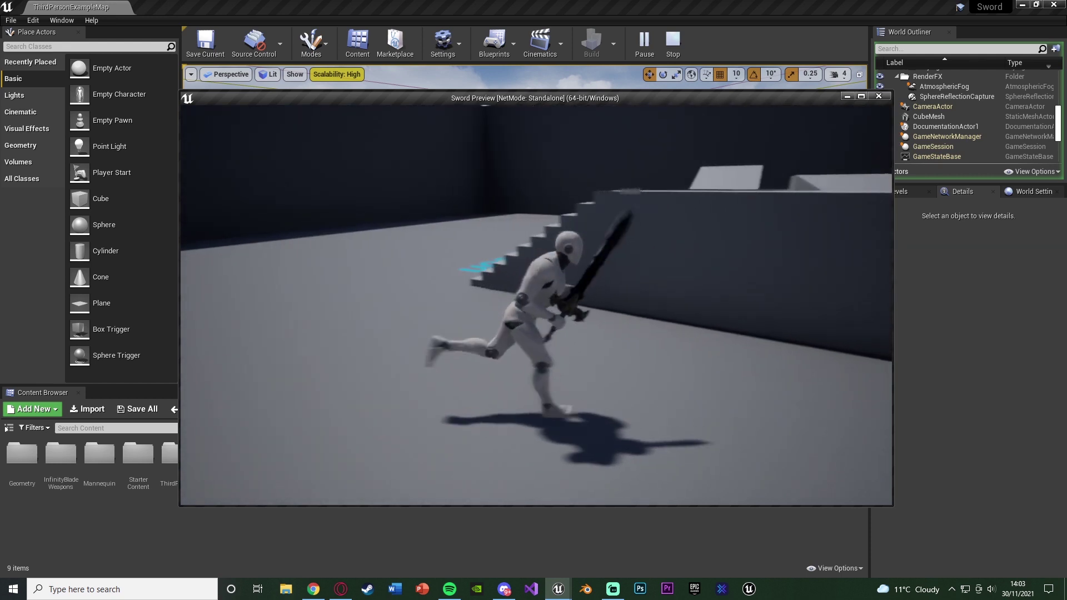
{"action": "key", "text": "a"}
{"action": "key", "text": "w"}
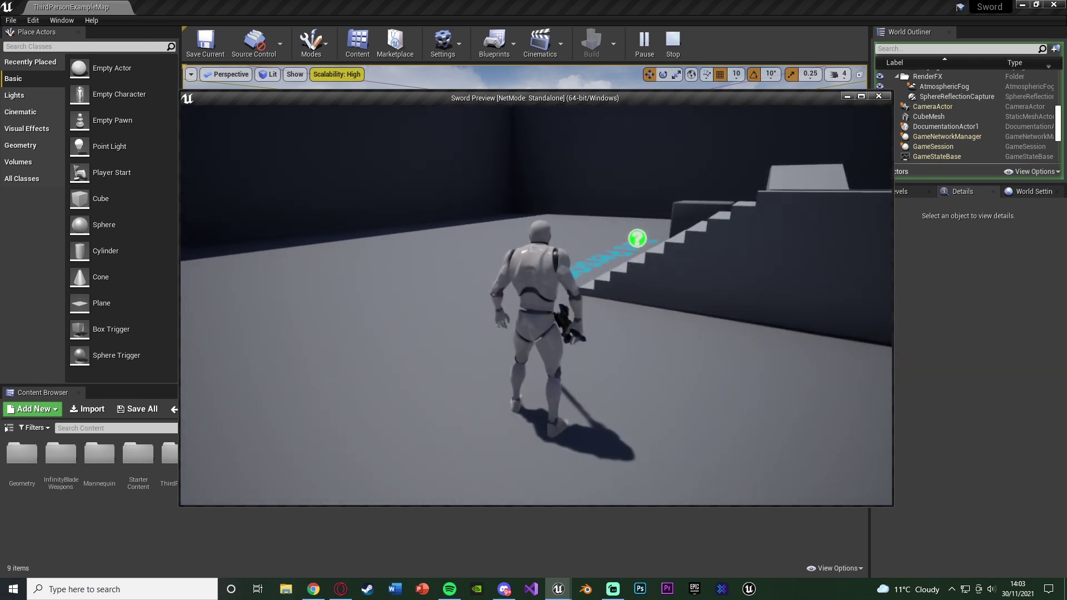
{"action": "key", "text": "w"}
{"action": "key", "text": "a"}
{"action": "key", "text": "s"}
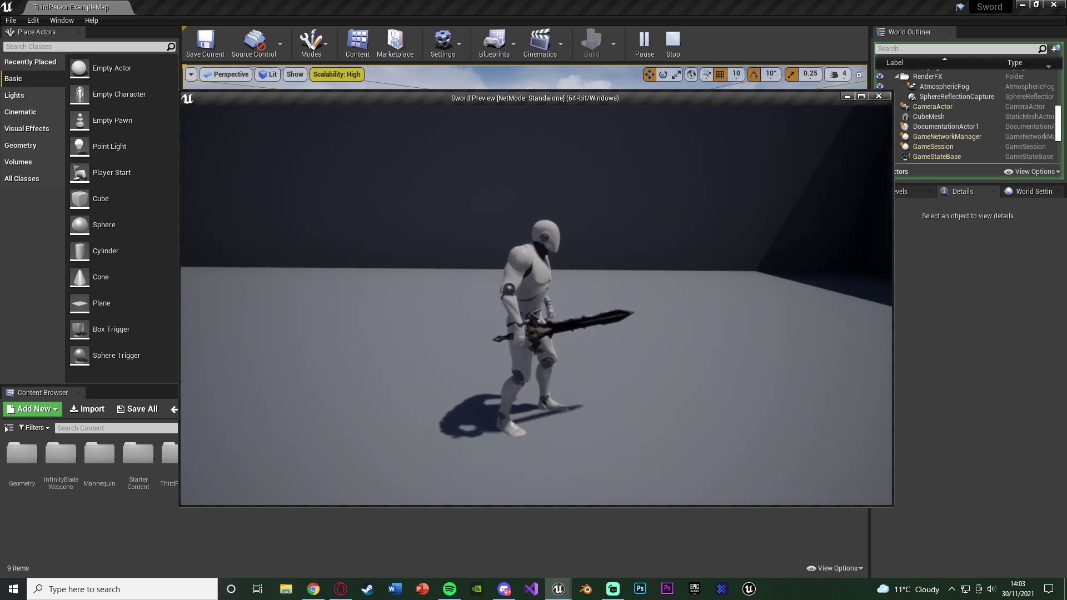
{"action": "left_click", "coordinate": [536, 306]}
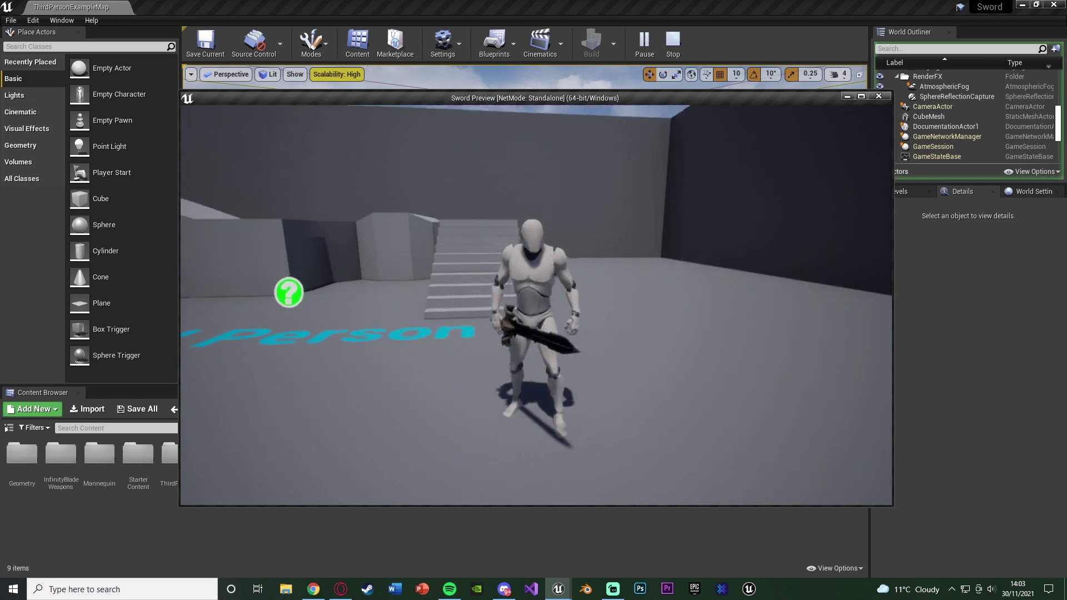
{"action": "key", "text": "w"}
{"action": "left_click", "coordinate": [536, 305]}
{"action": "key", "text": "s"}
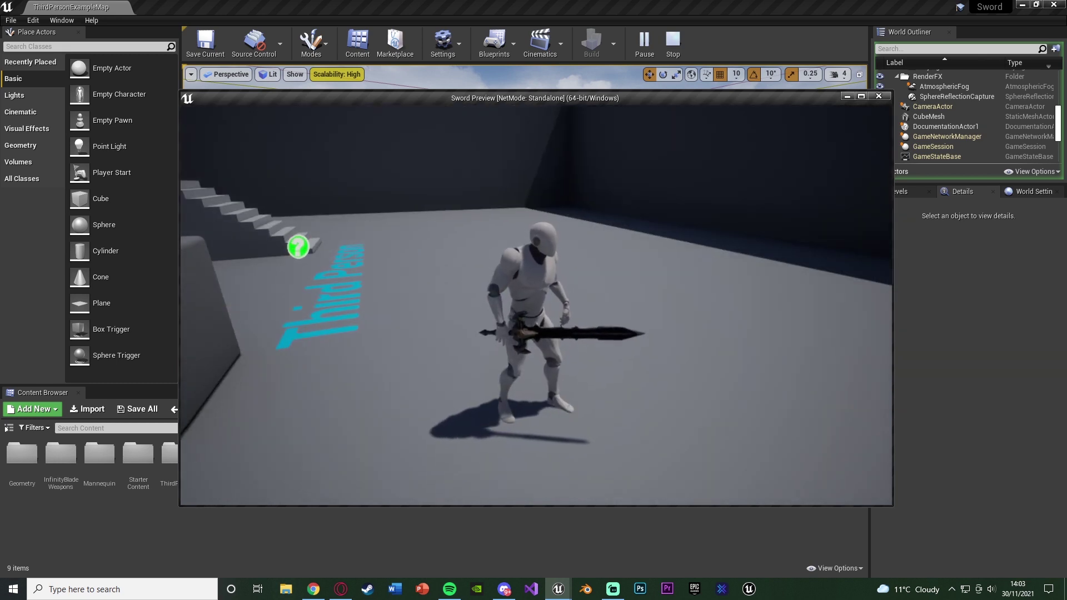
{"action": "key", "text": "w"}
{"action": "key", "text": "s"}
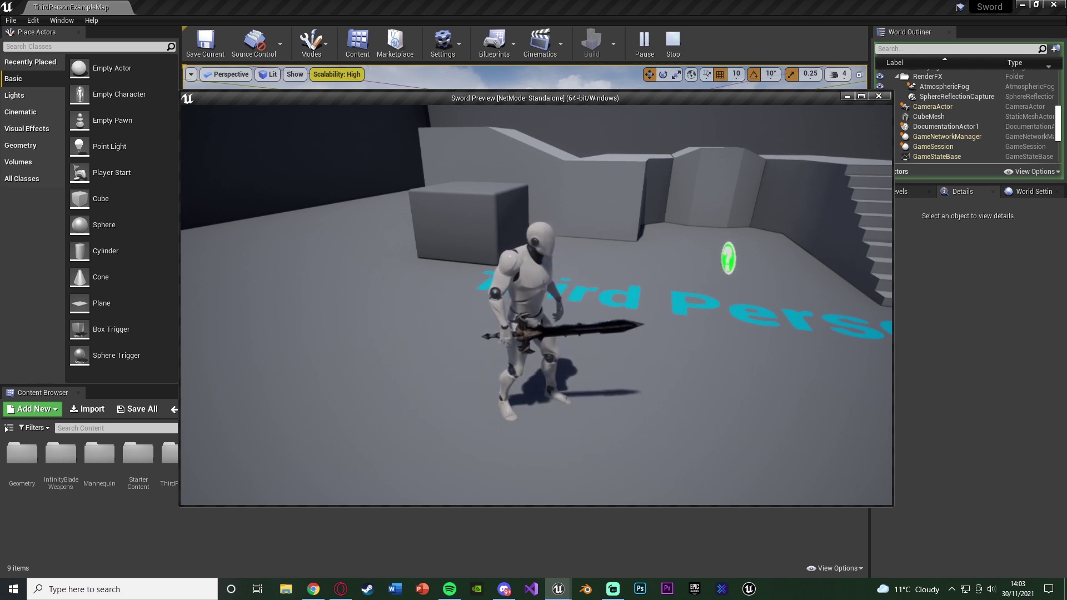
{"action": "left_click", "coordinate": [536, 305]}
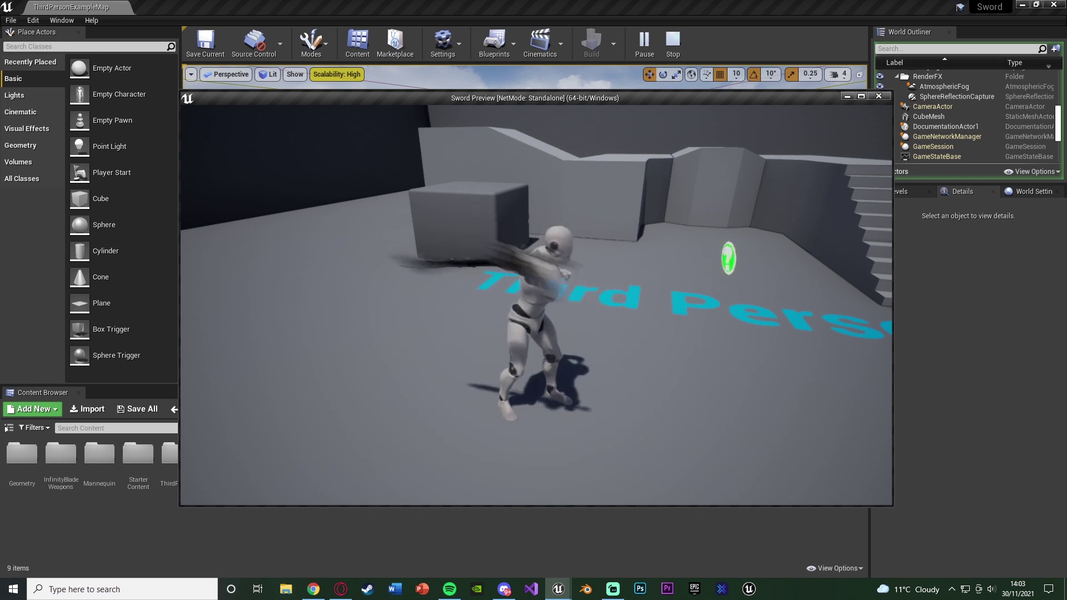
{"action": "key", "text": "w"}
{"action": "key", "text": "d"}
{"action": "key", "text": "s"}
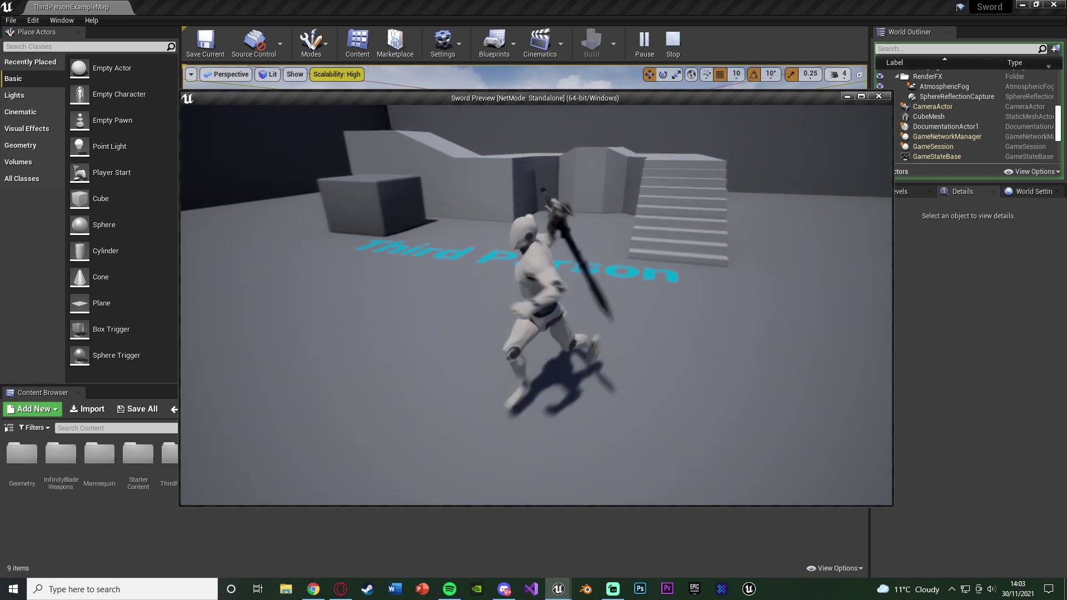
{"action": "key", "text": "a"}
{"action": "key", "text": "w"}
{"action": "left_click", "coordinate": [536, 305]}
{"action": "key", "text": "a"}
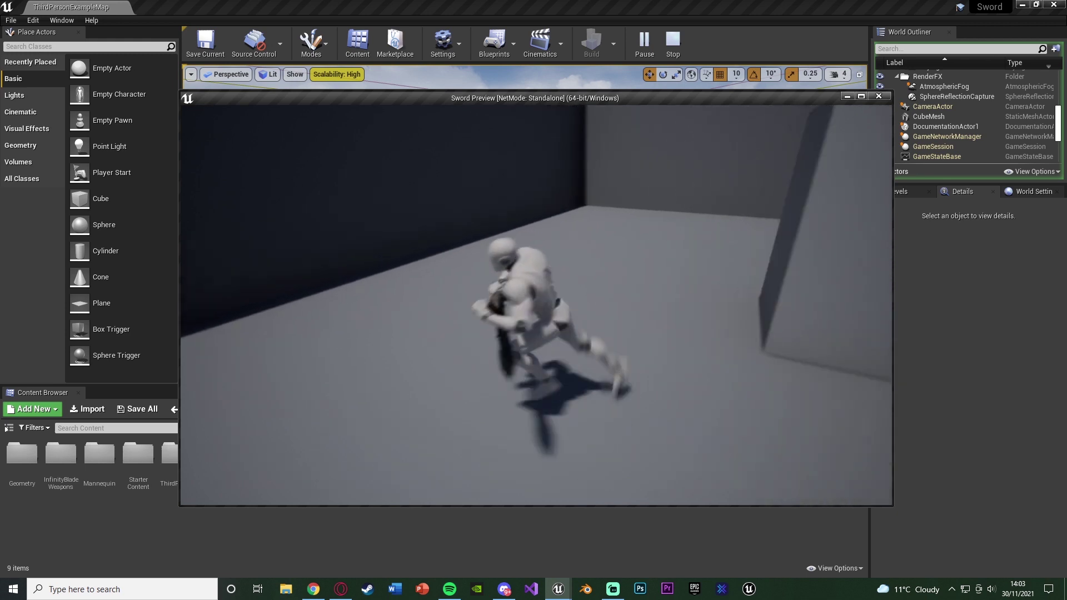
{"action": "key", "text": "d"}
{"action": "left_click", "coordinate": [536, 305]}
{"action": "key", "text": "w"}
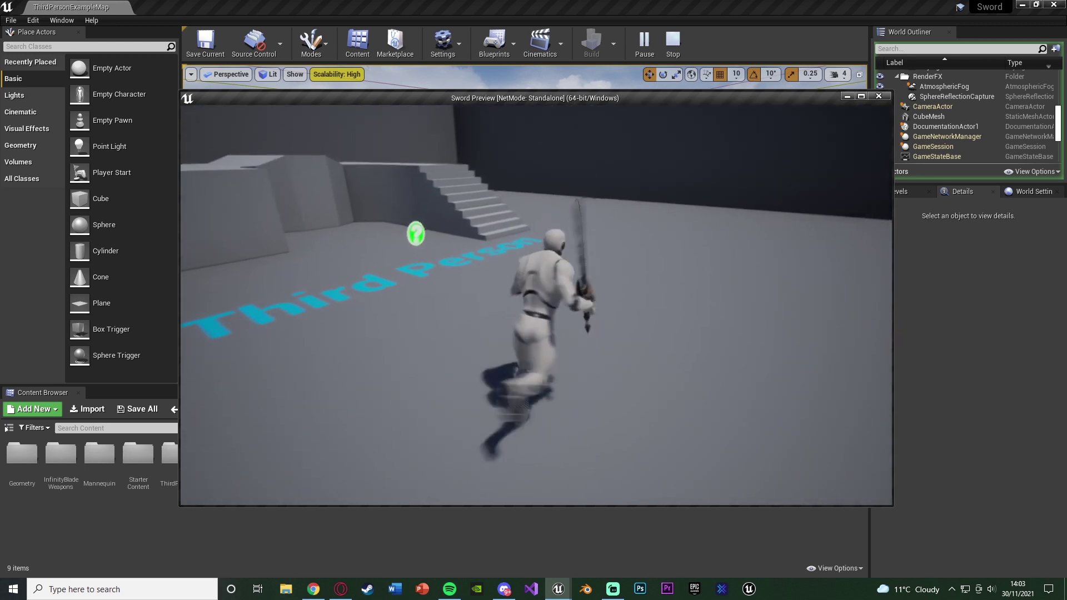
{"action": "left_click", "coordinate": [537, 305]}
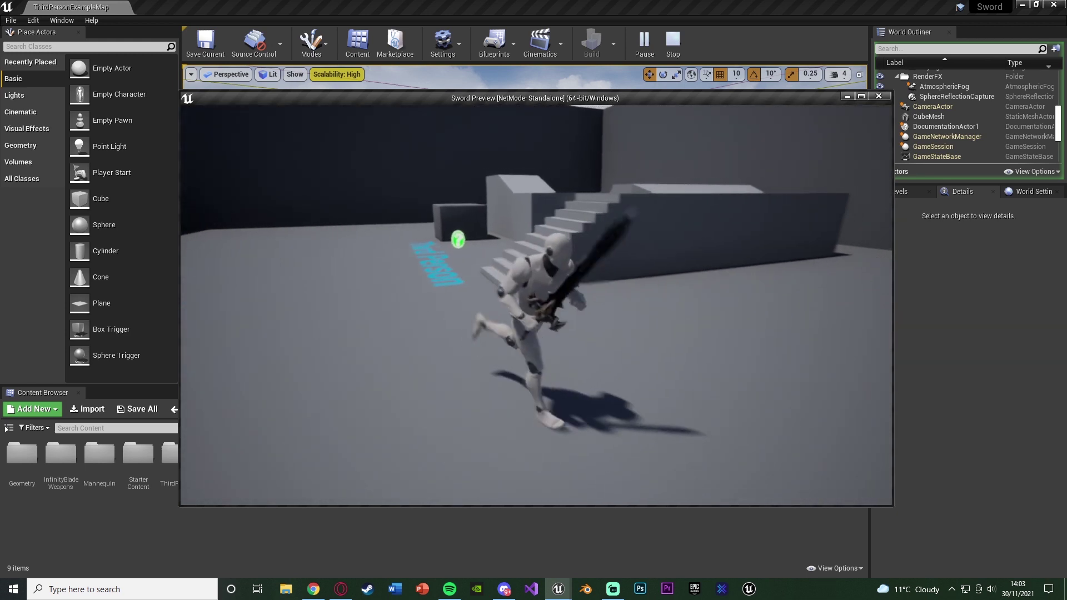
{"action": "key", "text": "Escape"}
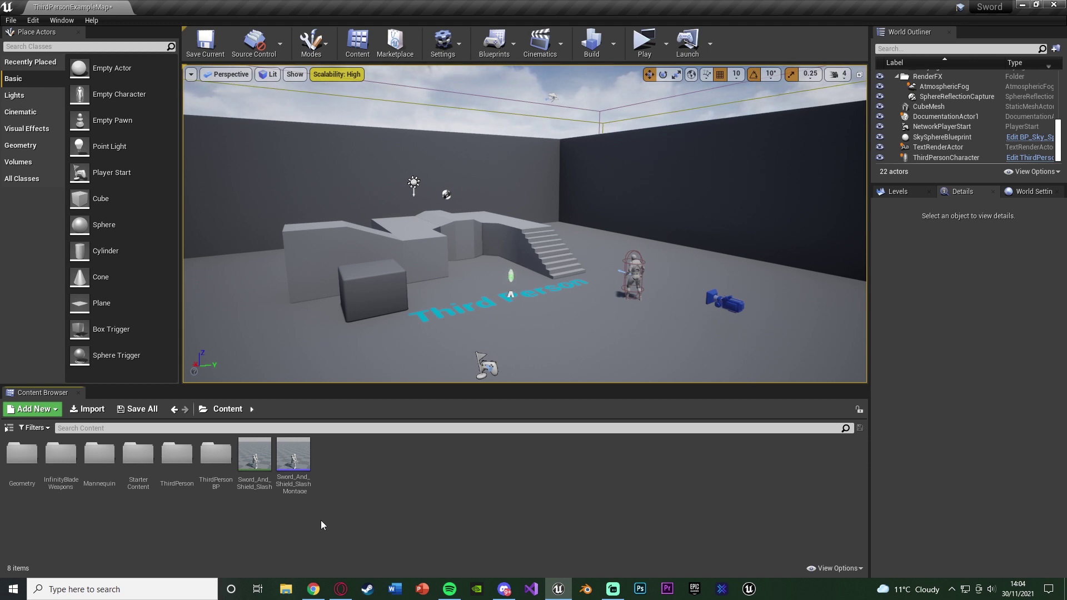
Step: Open the SK_Blade_BlackKnight skeletal mesh from InfinityBladeWeapons/Weapons/Blade/Swords/Blade_BlackKnight
{"action": "double_click", "coordinate": [264, 468]}
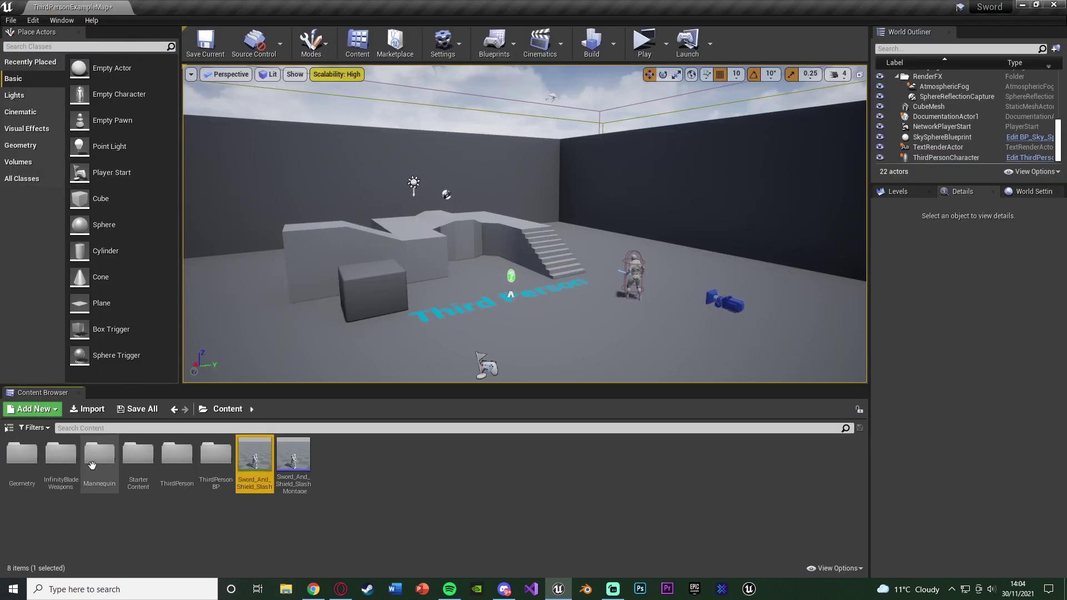
{"action": "double_click", "coordinate": [60, 459]}
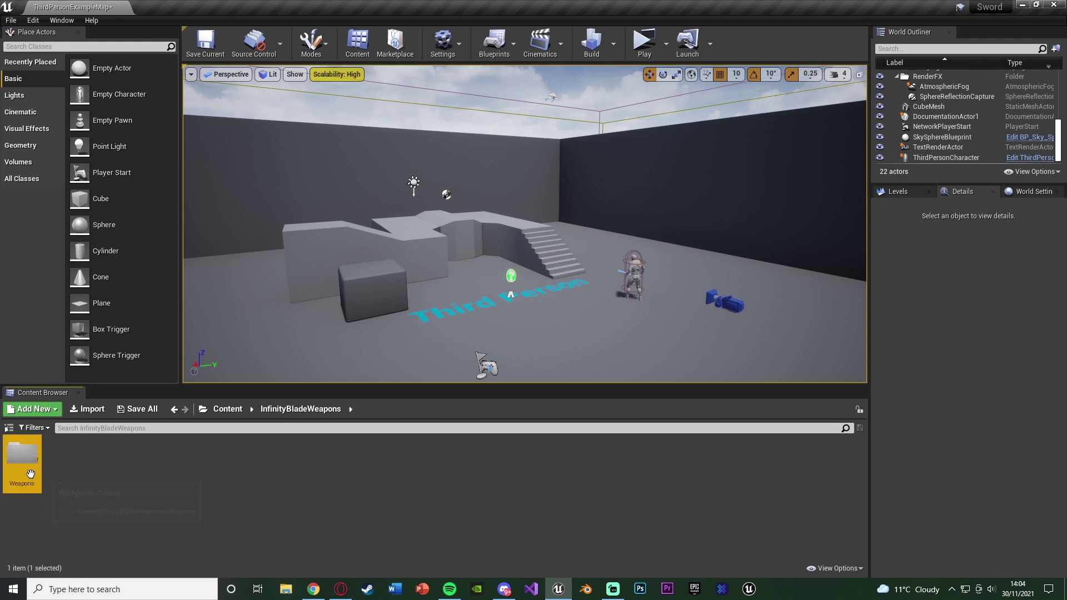
{"action": "double_click", "coordinate": [23, 461]}
{"action": "double_click", "coordinate": [27, 470]}
{"action": "double_click", "coordinate": [28, 473]}
{"action": "double_click", "coordinate": [25, 466]}
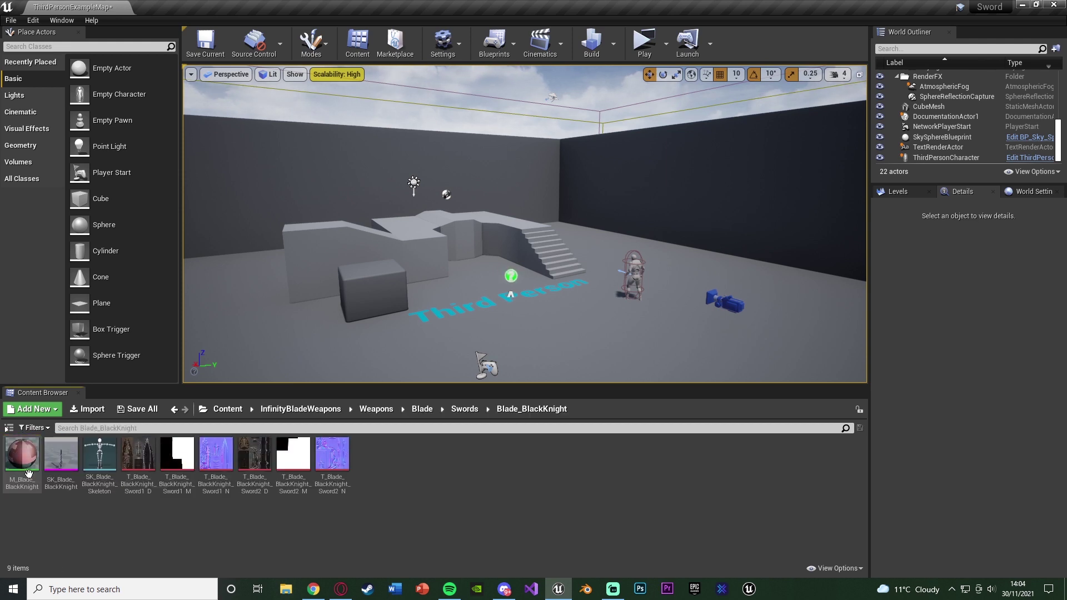
{"action": "left_click", "coordinate": [63, 464]}
{"action": "double_click", "coordinate": [62, 465]}
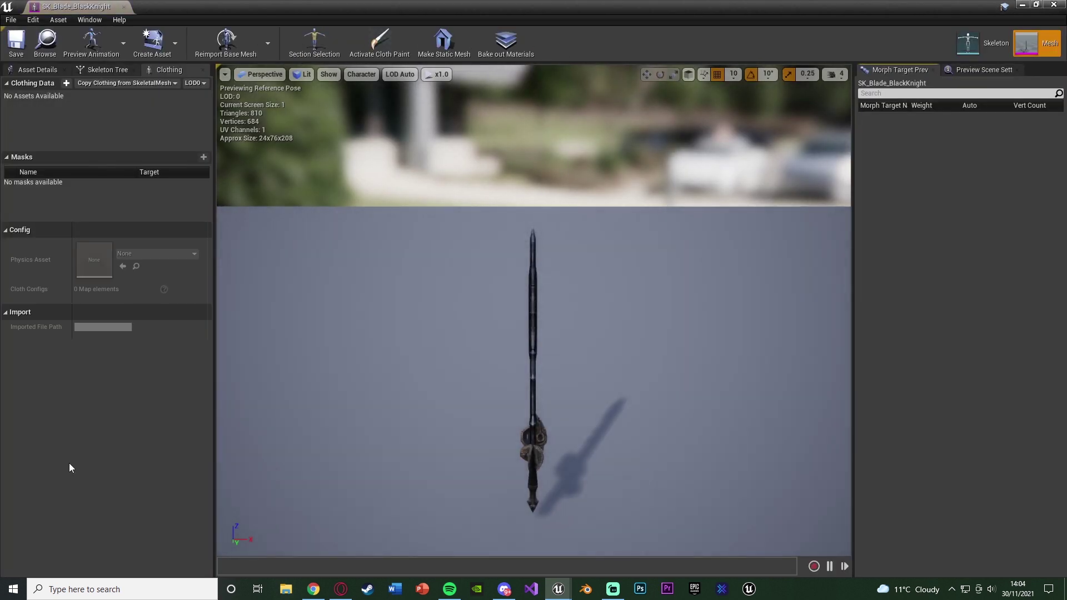
Step: Examine the sword mesh up close from its flat side and close its editor
{"action": "key", "text": "a"}
{"action": "mouse_move", "coordinate": [492, 282]}
{"action": "right_mouse_down"}
{"action": "mouse_move", "coordinate": [670, 277]}
{"action": "mouse_move", "coordinate": [495, 282]}
{"action": "right_mouse_up"}
{"action": "key", "text": "w"}
{"action": "key", "text": "w"}
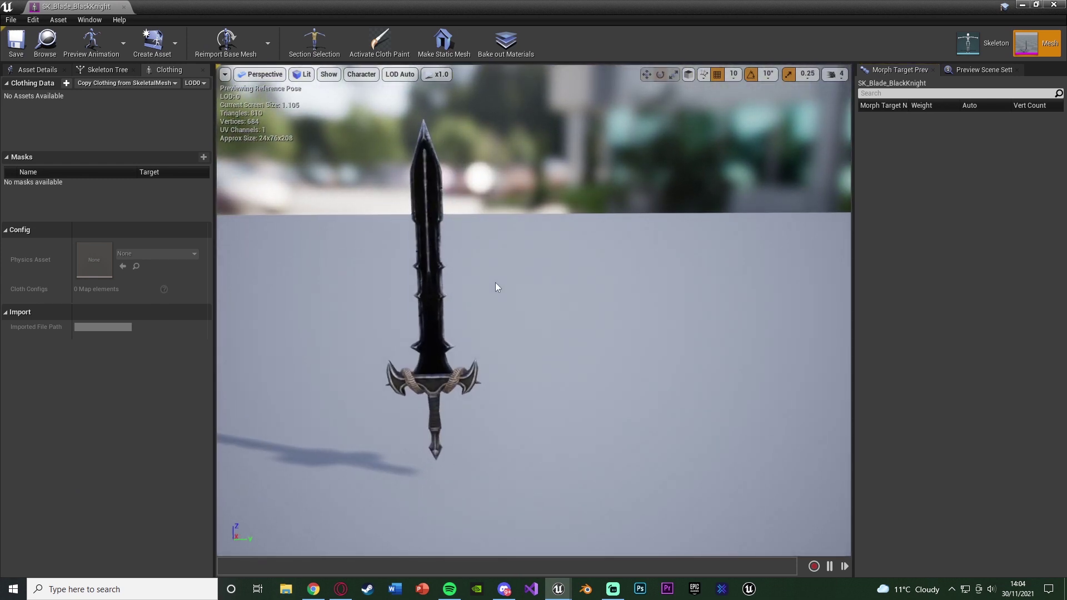
{"action": "middle_click", "coordinate": [37, 6]}
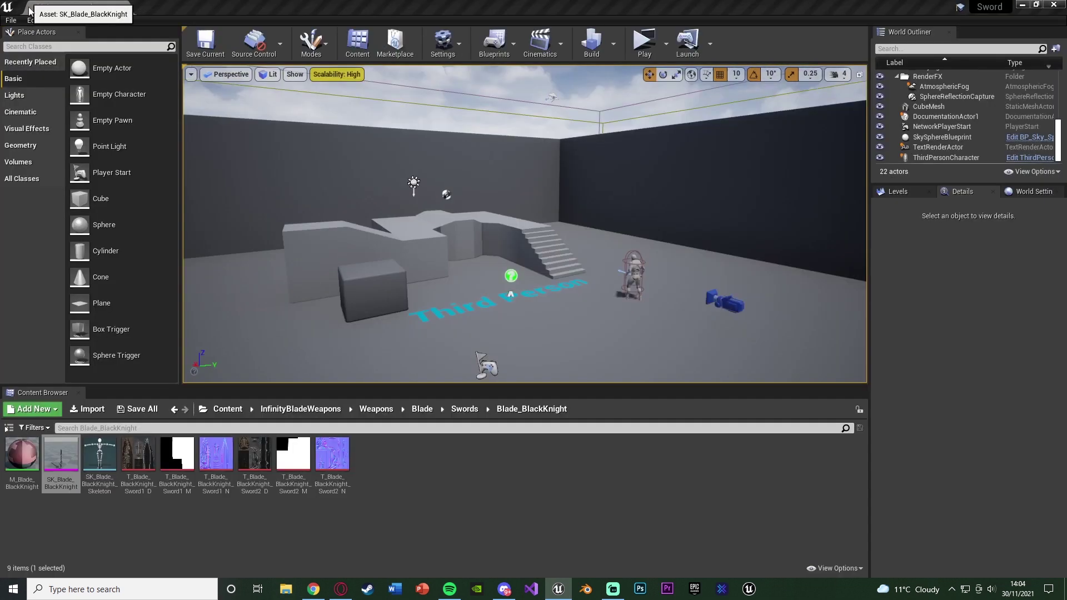
Step: Return to the Content folder and open UE4_Mannequin_Skeleton from Mannequin/Character/Mesh
{"action": "left_click", "coordinate": [418, 410]}
{"action": "left_click", "coordinate": [368, 411]}
{"action": "left_click", "coordinate": [203, 409]}
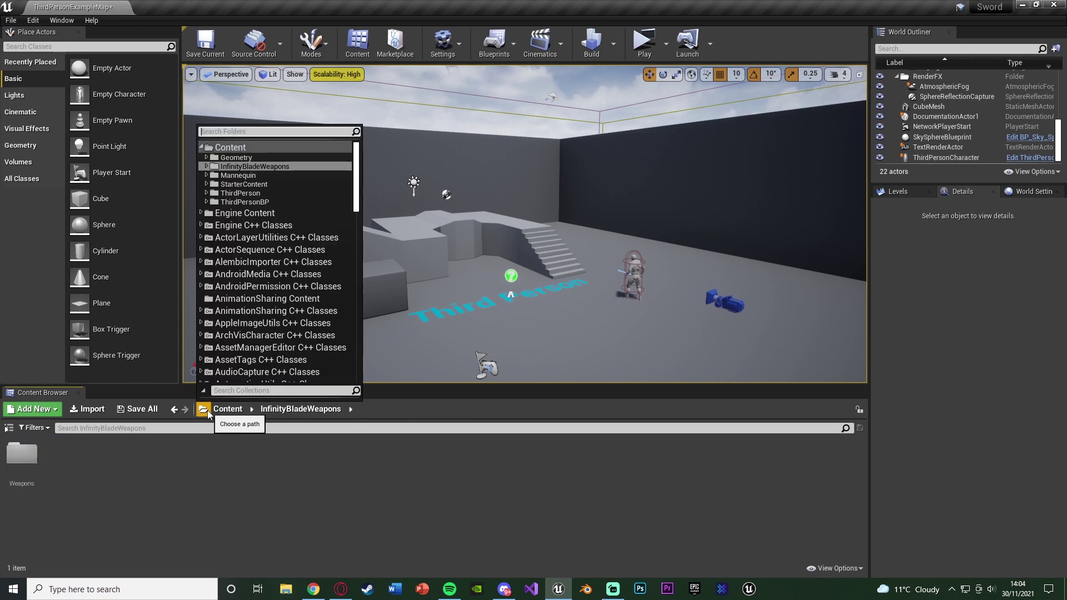
{"action": "left_click", "coordinate": [228, 409]}
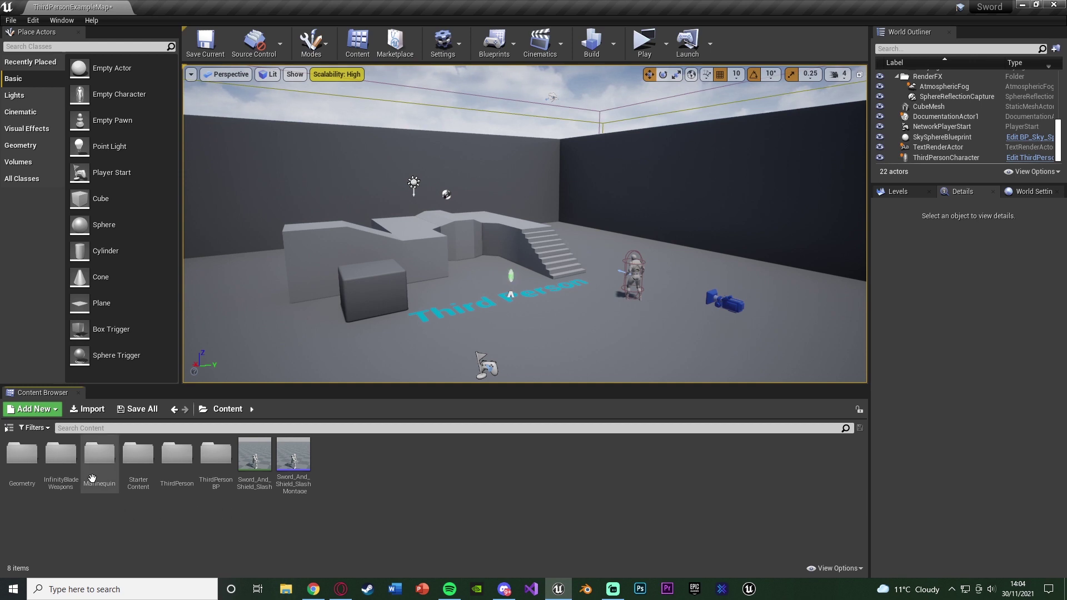
{"action": "double_click", "coordinate": [95, 456]}
{"action": "double_click", "coordinate": [52, 466]}
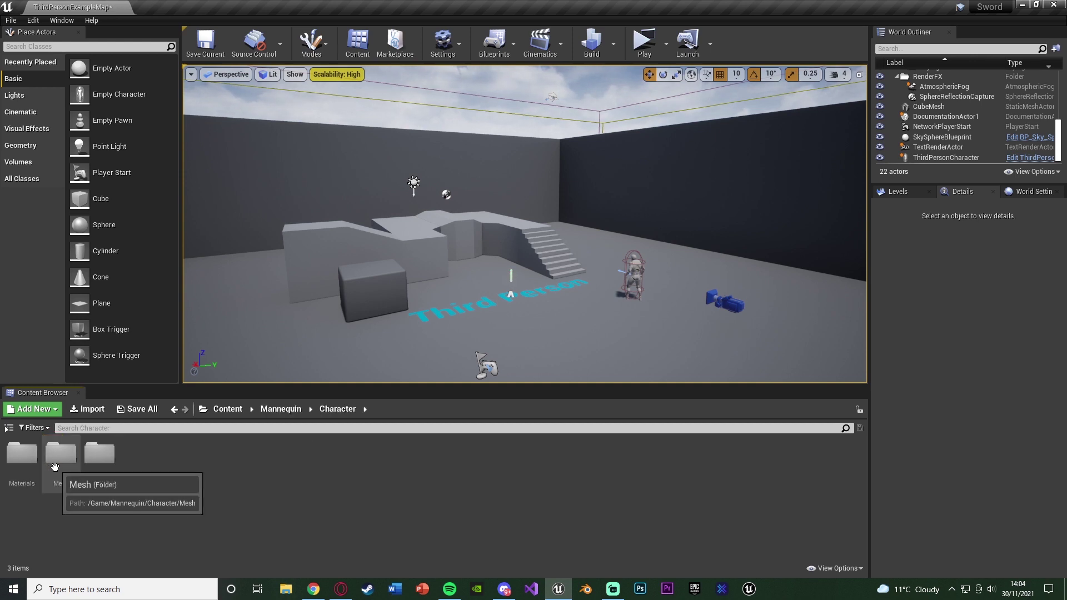
{"action": "double_click", "coordinate": [51, 468]}
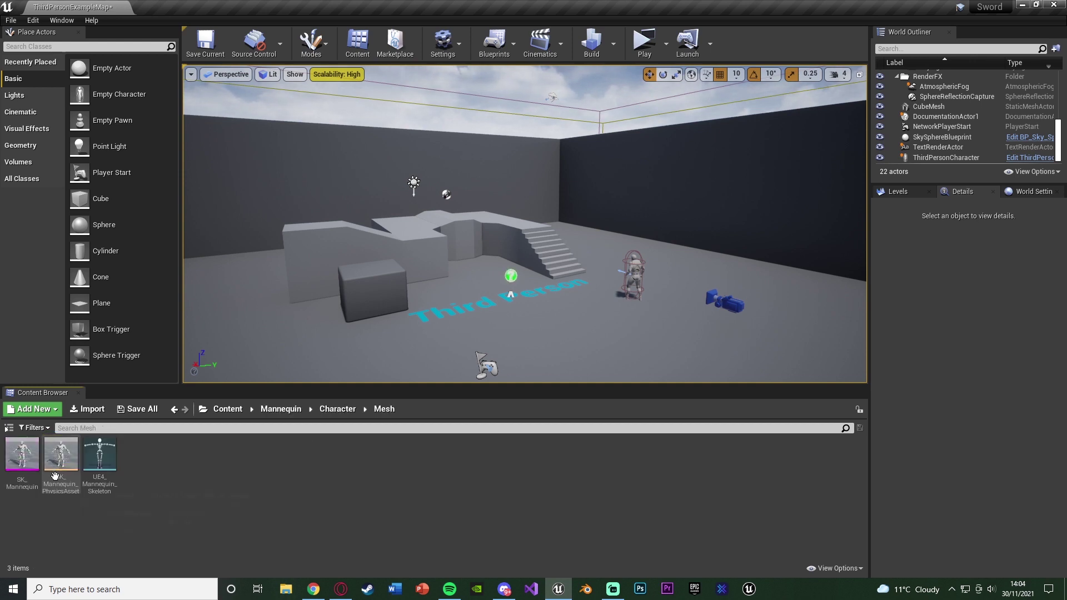
{"action": "double_click", "coordinate": [100, 453]}
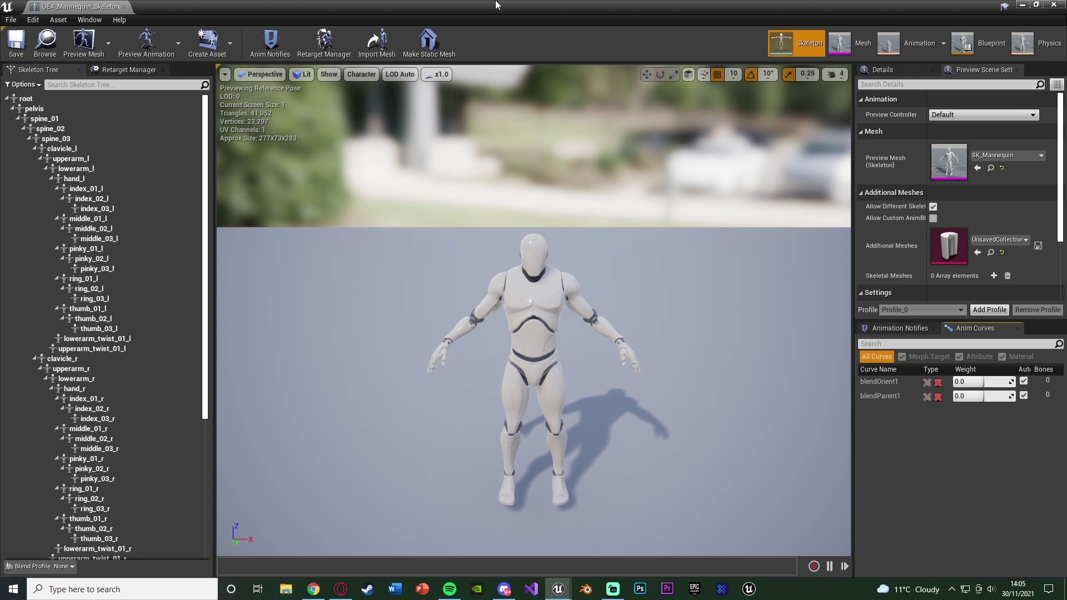
Step: Add a socket to the mannequin's hand_r bone and name it WeaponSocket
{"action": "left_click", "coordinate": [437, 352]}
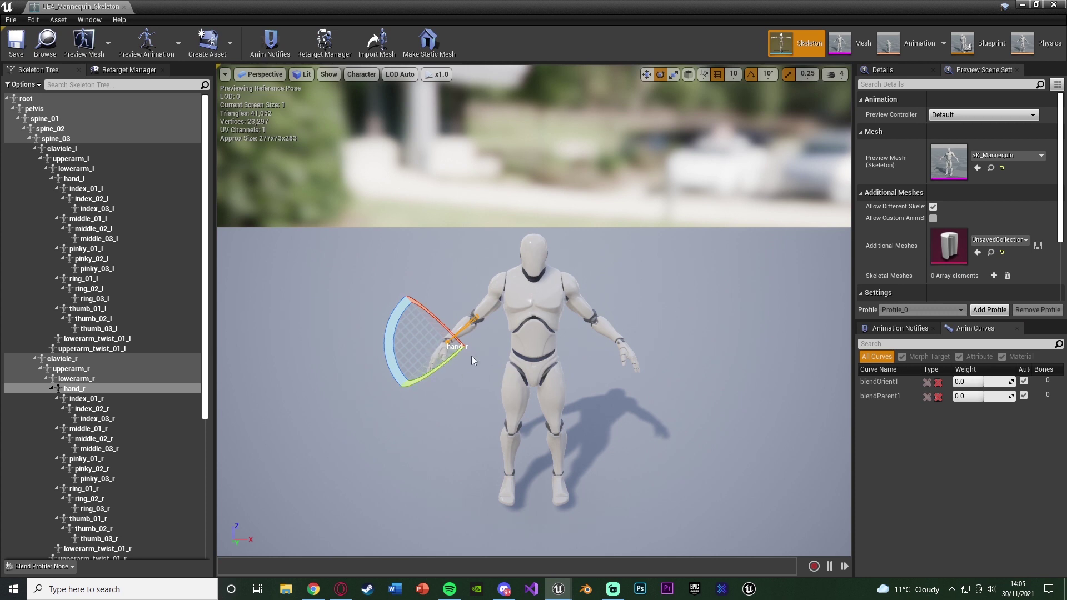
{"action": "mouse_move", "coordinate": [487, 374]}
{"action": "right_mouse_down"}
{"action": "mouse_move", "coordinate": [470, 374]}
{"action": "mouse_move", "coordinate": [494, 374]}
{"action": "right_mouse_up"}
{"action": "key", "text": "w"}
{"action": "right_click_drag", "start_coordinate": [474, 336], "coordinate": [521, 341]}
{"action": "key", "text": "w"}
{"action": "key", "text": "s"}
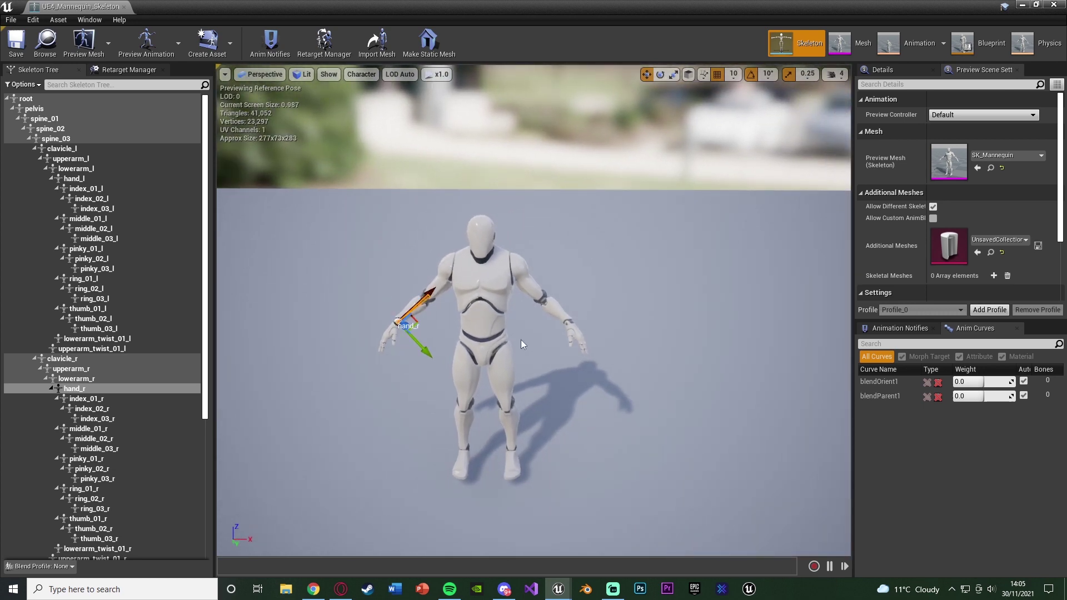
{"action": "right_click", "coordinate": [98, 389]}
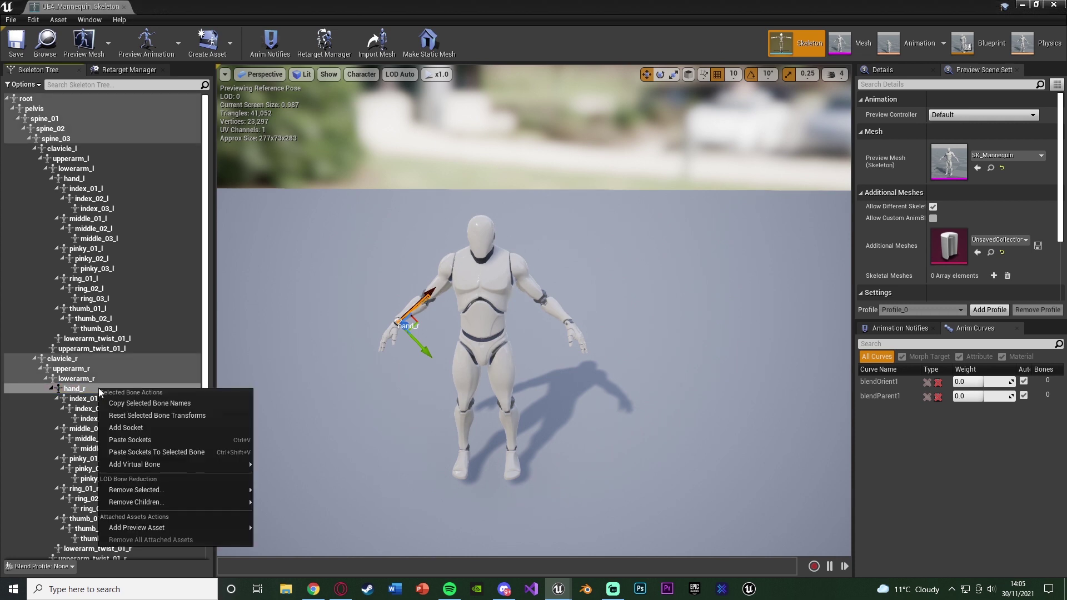
{"action": "left_click", "coordinate": [129, 428]}
{"action": "left_click", "coordinate": [128, 549]}
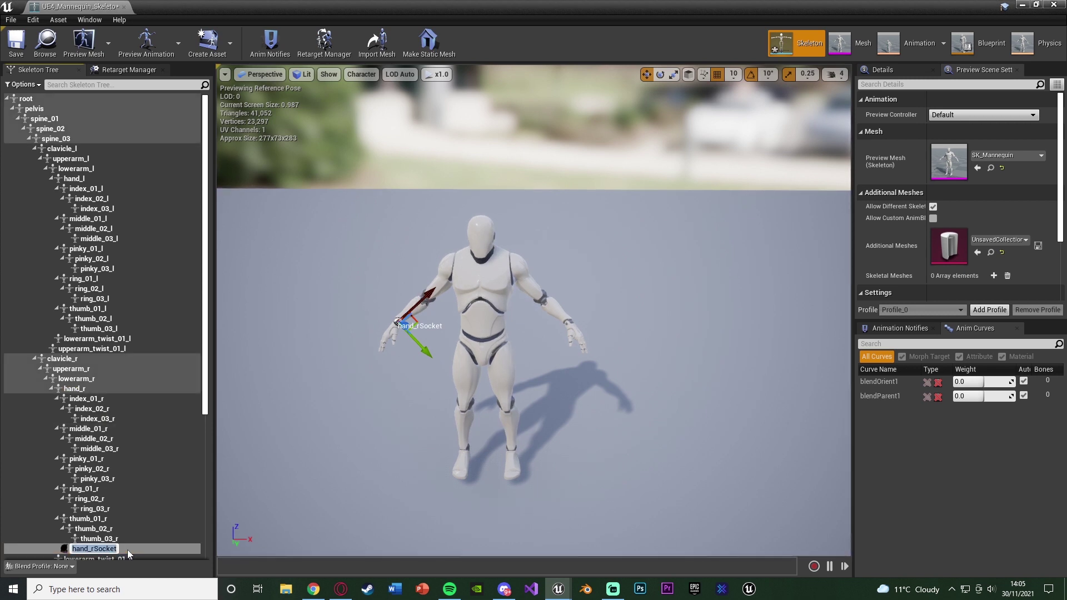
{"action": "type", "text": "WeaponSocket"}
{"action": "key", "text": "Return"}
Step: Move WeaponSocket from the wrist into the mannequin's right palm and undo the extra translation away from the hand
{"action": "scroll", "coordinate": [106, 422], "scroll_direction": "down", "scroll_amount": 3}
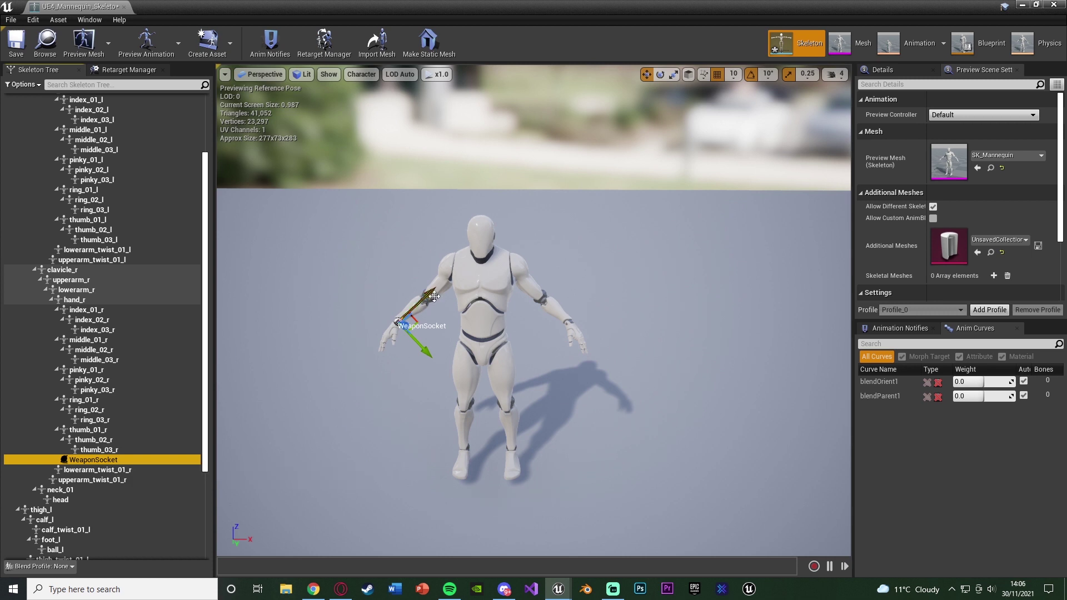
{"action": "mouse_move", "coordinate": [433, 292]}
{"action": "left_mouse_down"}
{"action": "mouse_move", "coordinate": [376, 334]}
{"action": "mouse_move", "coordinate": [420, 303]}
{"action": "left_mouse_up"}
{"action": "left_click_drag", "start_coordinate": [413, 367], "coordinate": [419, 342]}
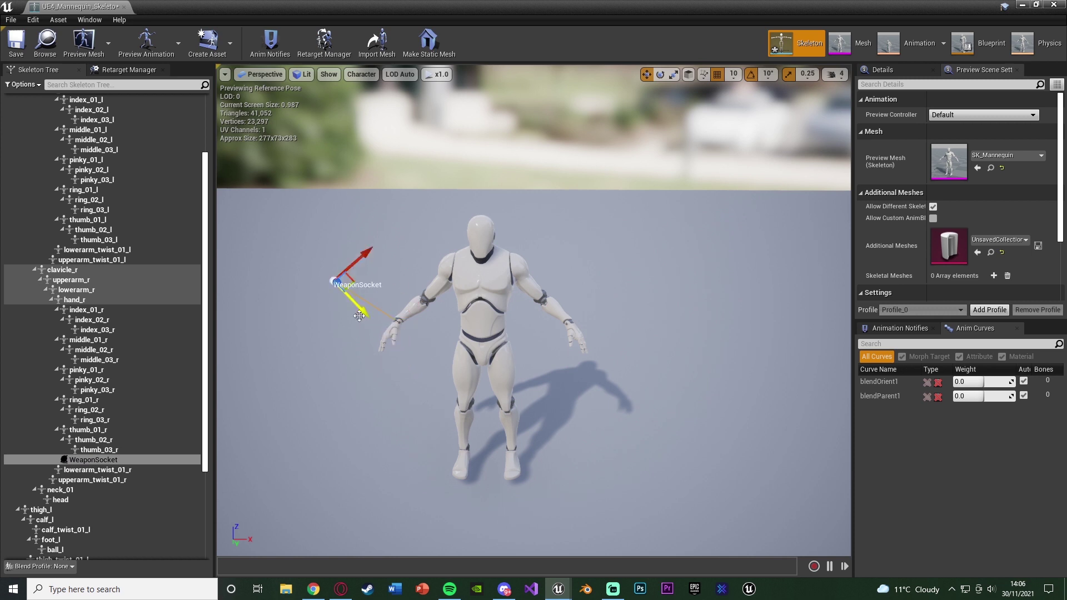
{"action": "key", "text": "ctrl+z"}
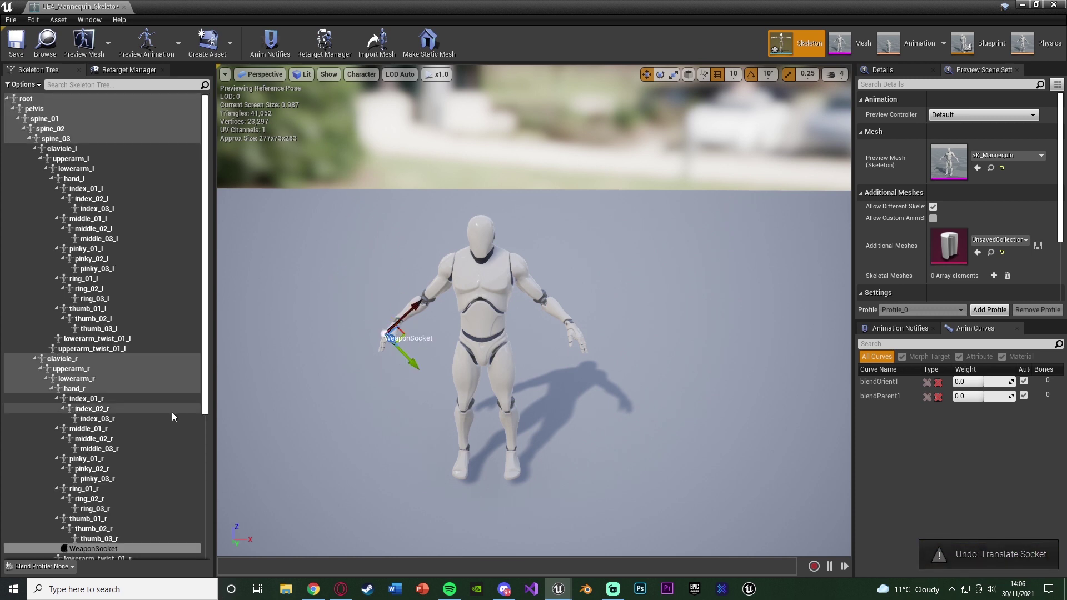
Step: Attach the SK_Blade_BlackKnight sword to WeaponSocket as a preview asset and view it in the mannequin's hand
{"action": "scroll", "coordinate": [125, 362], "scroll_direction": "down", "scroll_amount": 3}
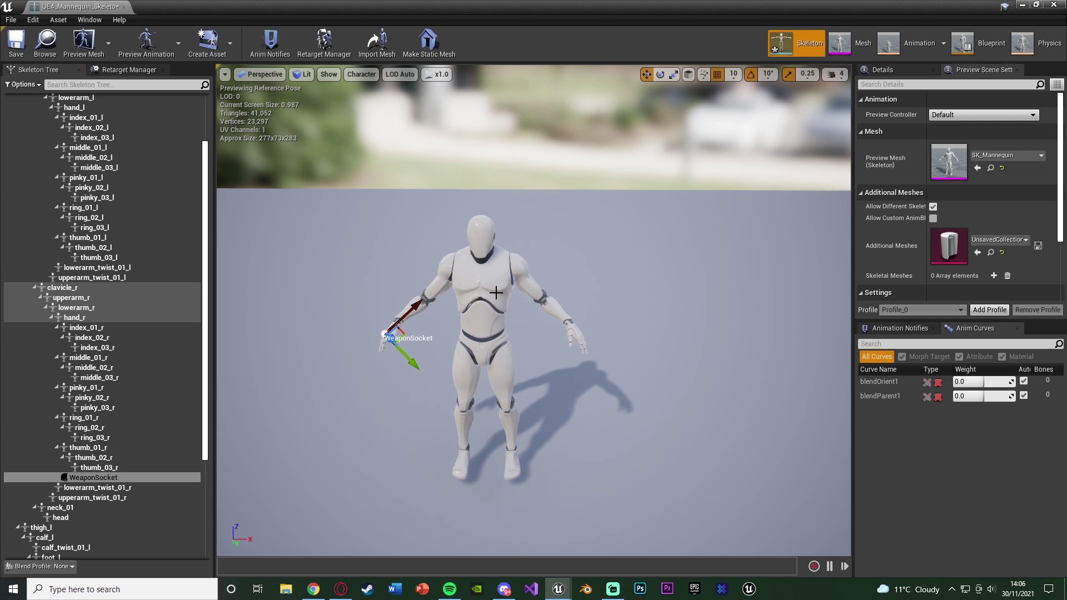
{"action": "right_click", "coordinate": [133, 480]}
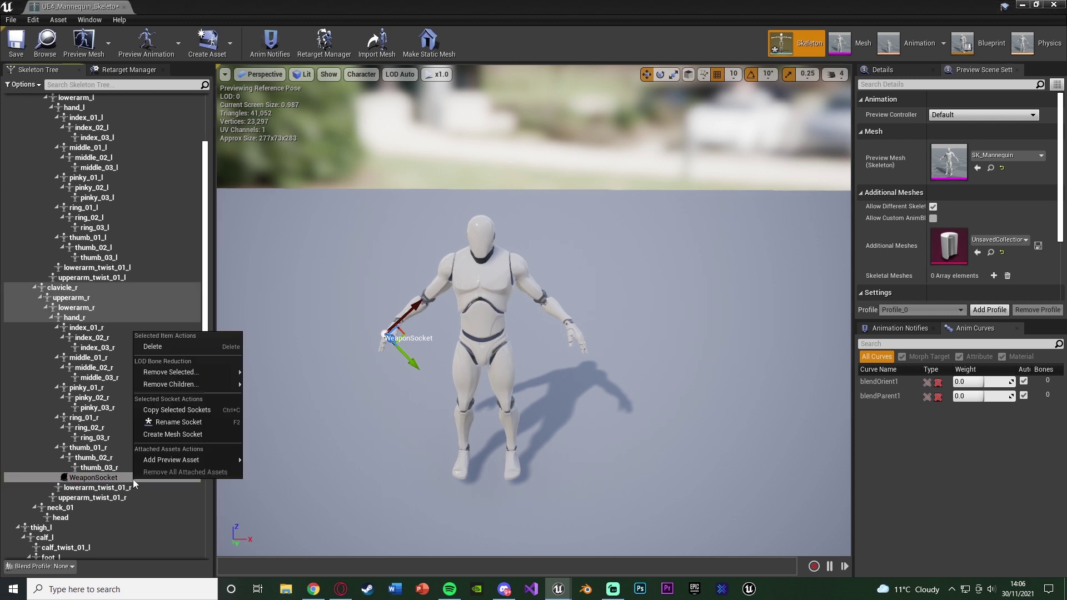
{"action": "mouse_move", "coordinate": [169, 463]}
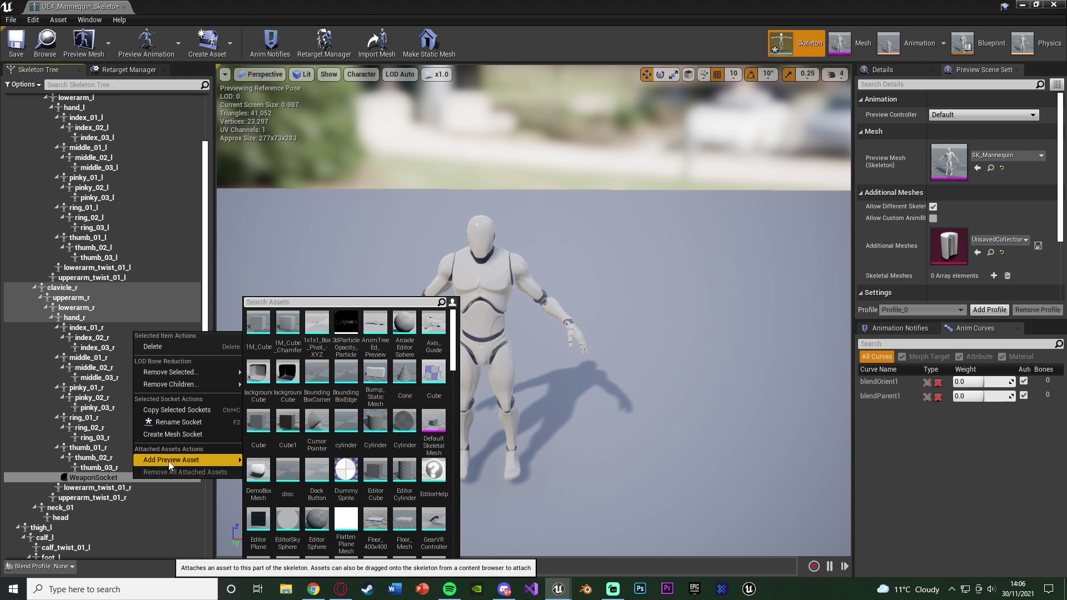
{"action": "type", "text": "blad"}
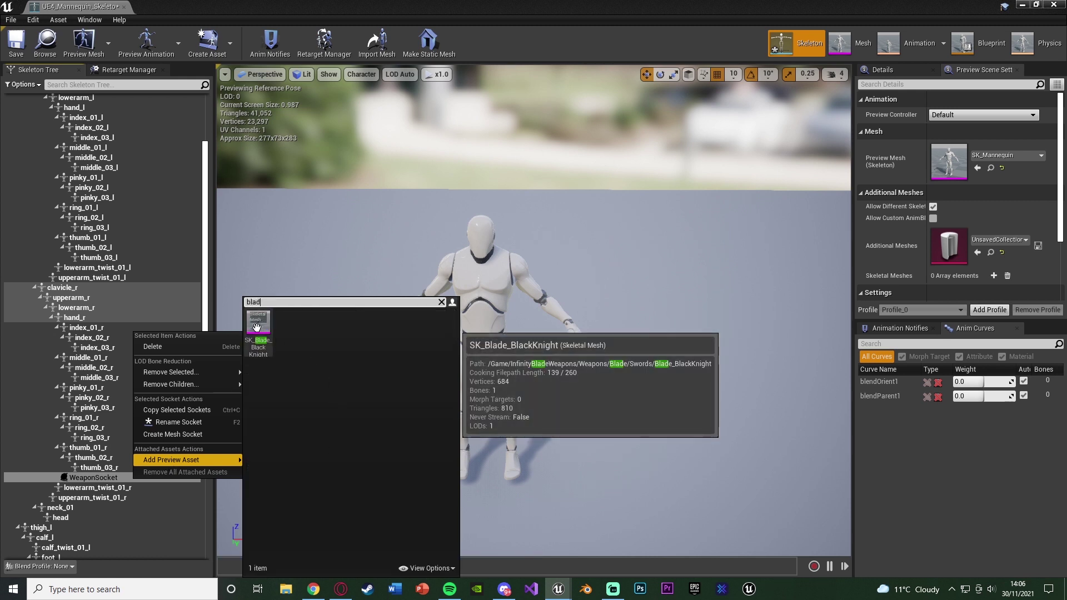
{"action": "left_click", "coordinate": [258, 327]}
{"action": "right_click_drag", "start_coordinate": [412, 324], "coordinate": [382, 243]}
{"action": "scroll", "coordinate": [438, 195], "scroll_direction": "down", "scroll_amount": 3}
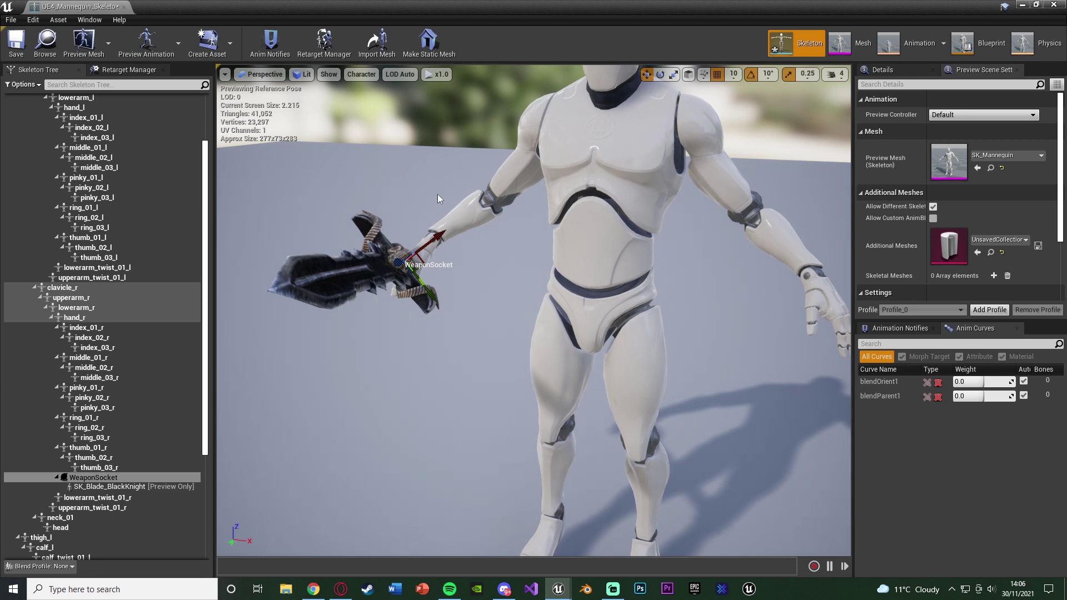
{"action": "scroll", "coordinate": [442, 323], "scroll_direction": "down", "scroll_amount": 3}
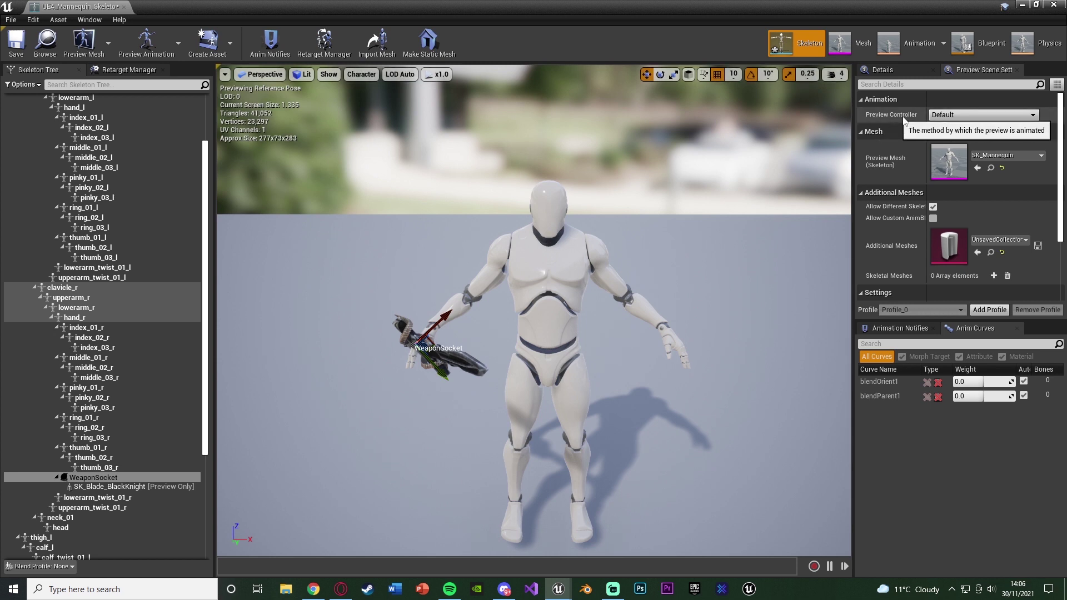
Step: Set the preview controller to Use Specific Animation and choose the Sword_And_Shield_Slash animation
{"action": "left_click", "coordinate": [972, 117]}
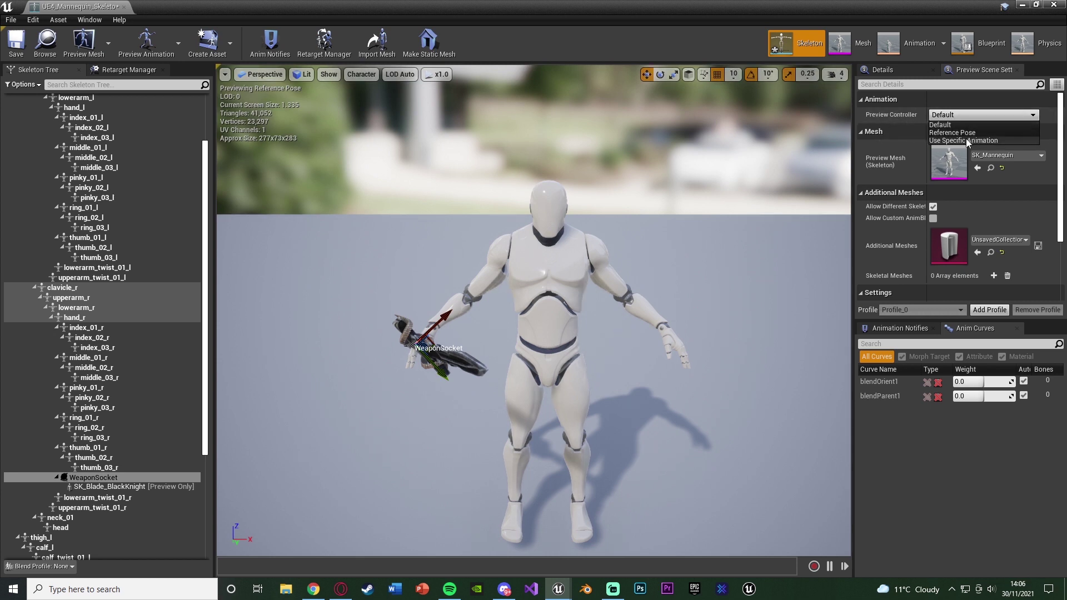
{"action": "left_click", "coordinate": [966, 141]}
{"action": "left_click", "coordinate": [1002, 142]}
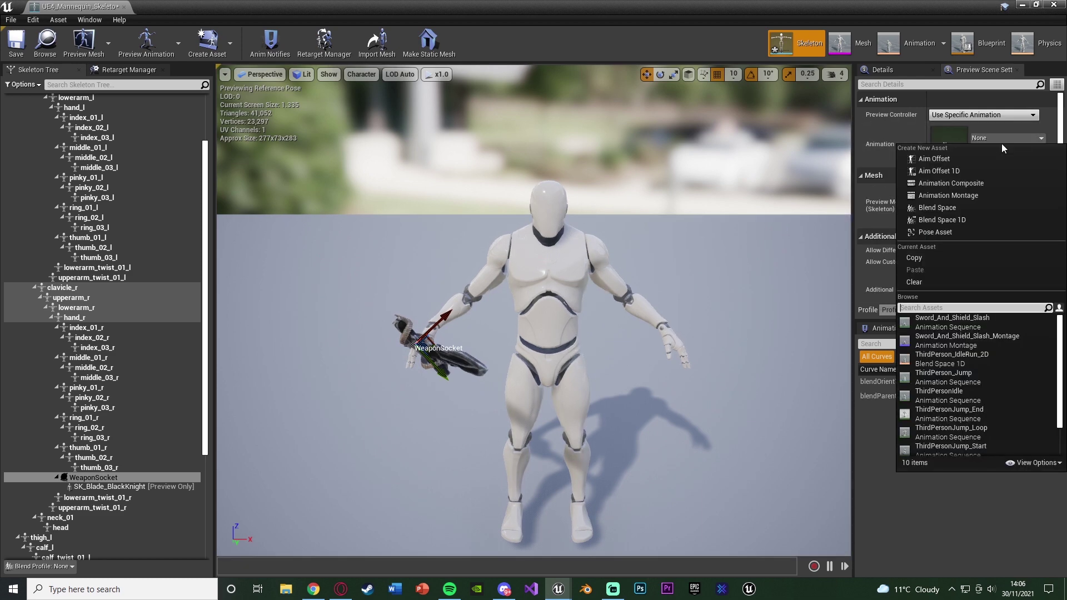
{"action": "left_click", "coordinate": [973, 322]}
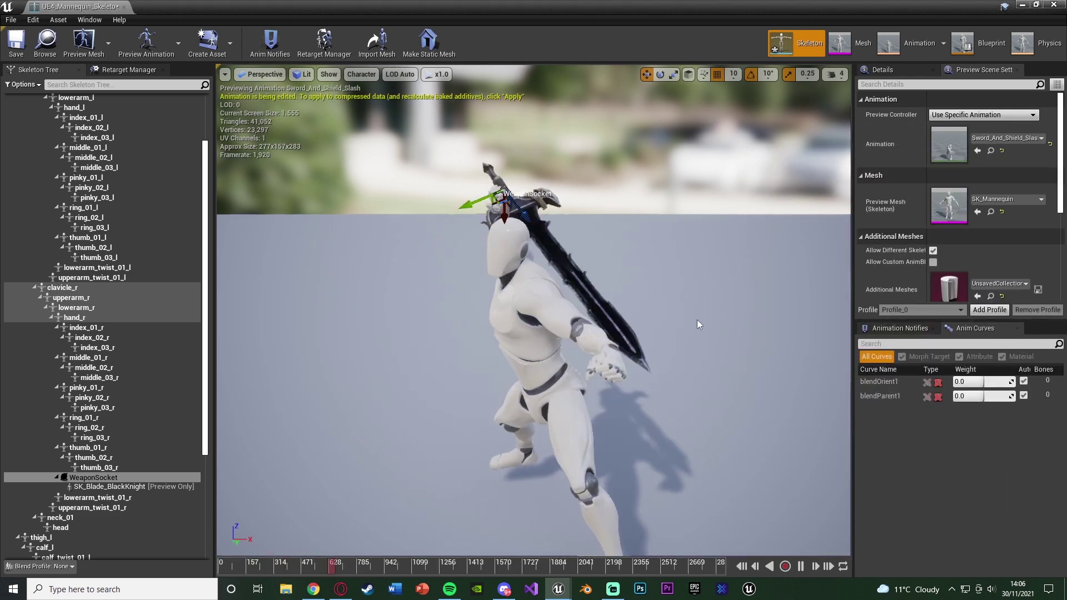
Step: Deselect the skeleton's bones, pause the slash preview and scrub it back to a raised-sword pose near the start
{"action": "left_click", "coordinate": [468, 273]}
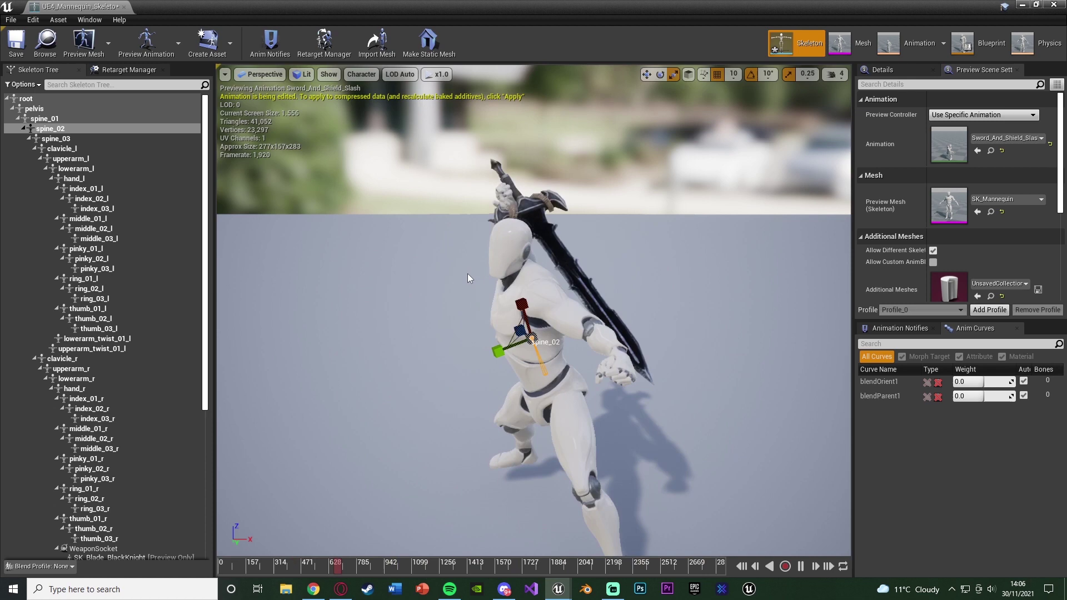
{"action": "left_click", "coordinate": [427, 288]}
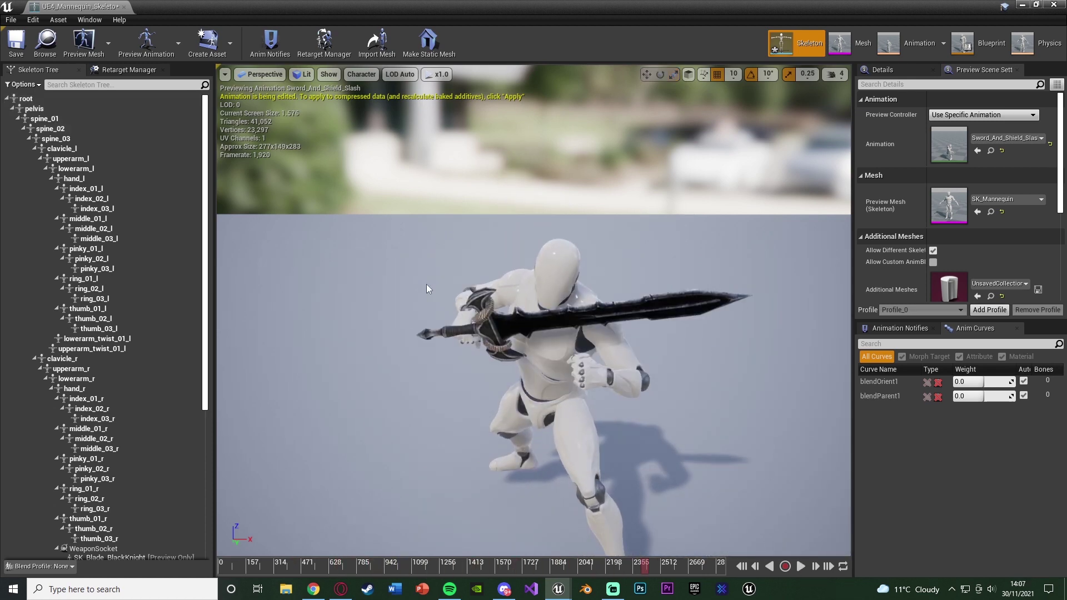
{"action": "left_click_drag", "start_coordinate": [638, 568], "coordinate": [259, 566]}
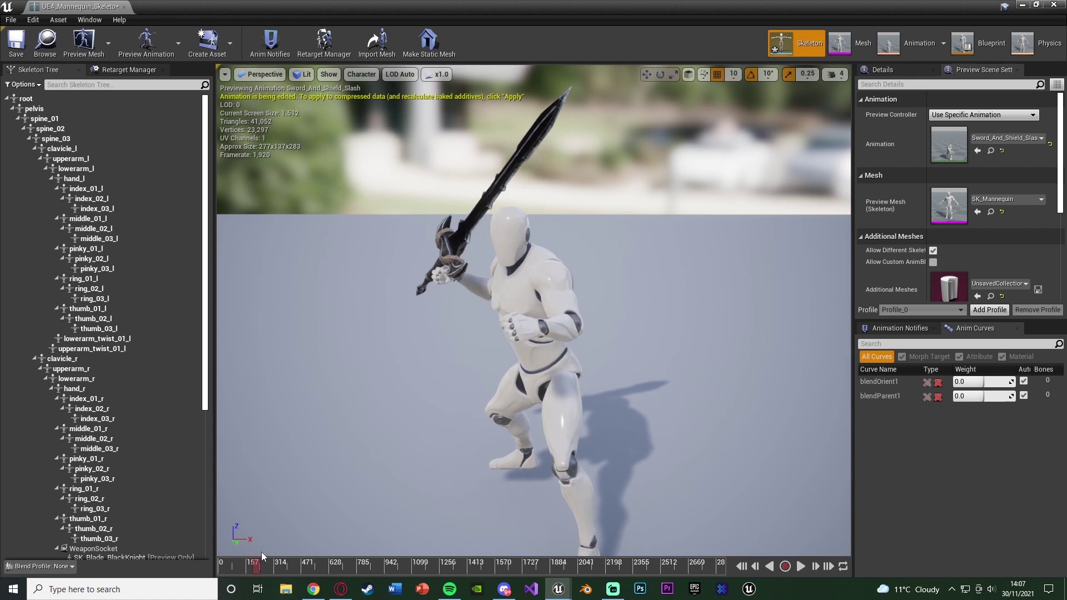